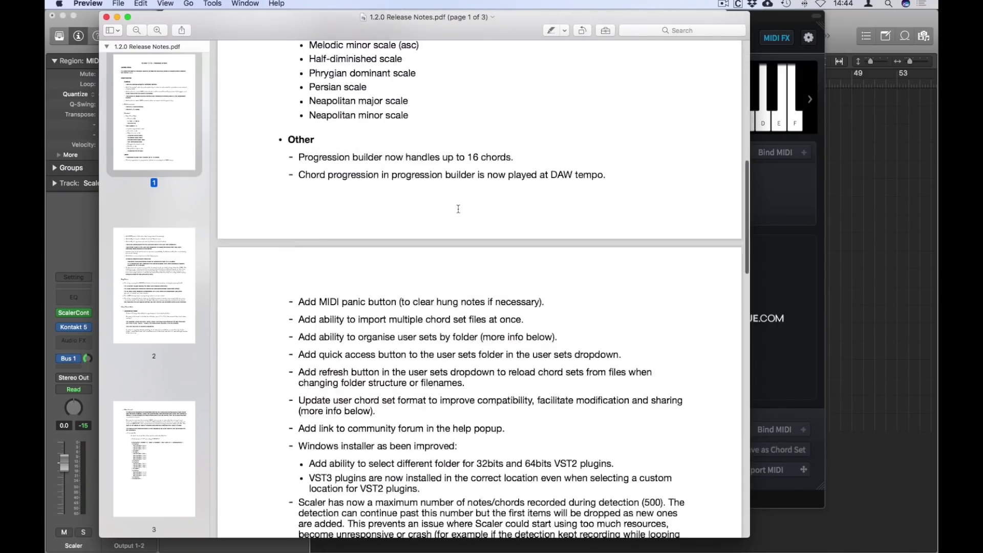
{"action": "scroll", "coordinate": [457, 209], "scroll_direction": "down", "scroll_amount": 10}
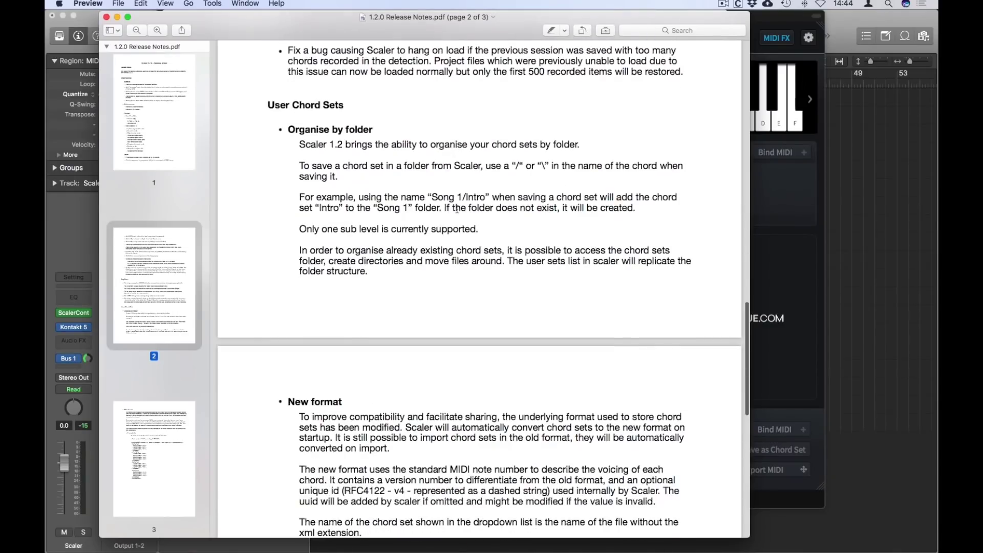
- Skim the 1.2.0 release notes, then close the PDF and the Scaler 1.2.1 image
{"action": "scroll", "coordinate": [455, 208], "scroll_direction": "up", "scroll_amount": 20}
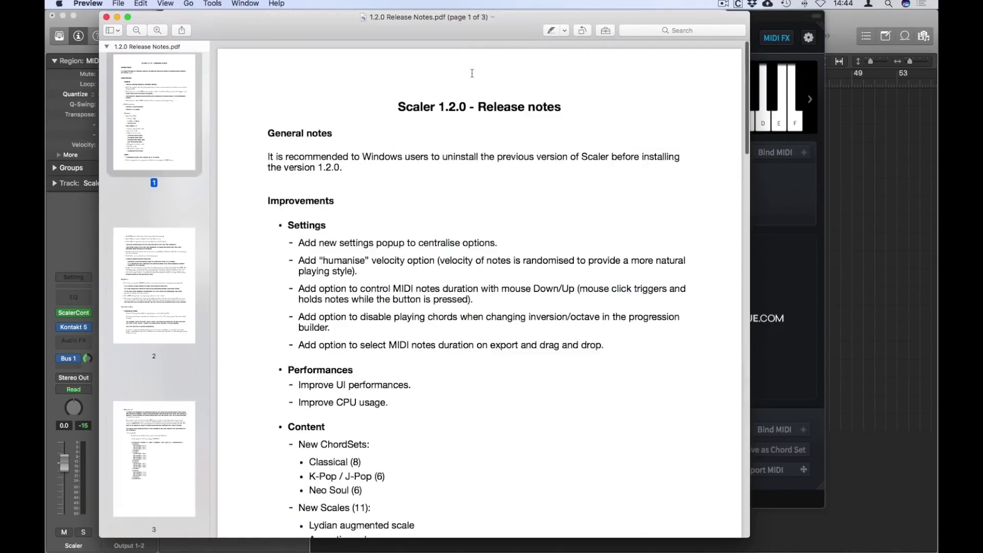
{"action": "key", "text": "super+w"}
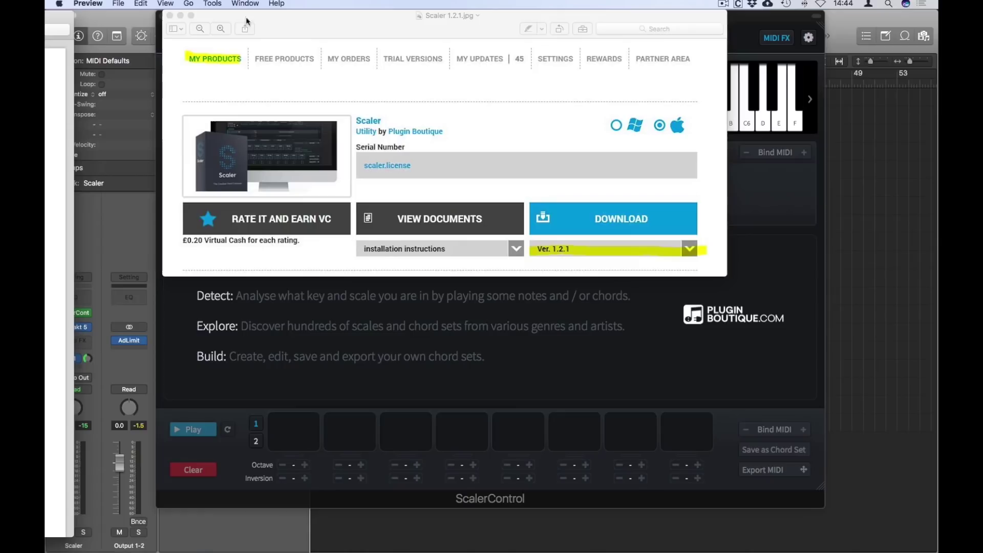
{"action": "key", "text": "super+w"}
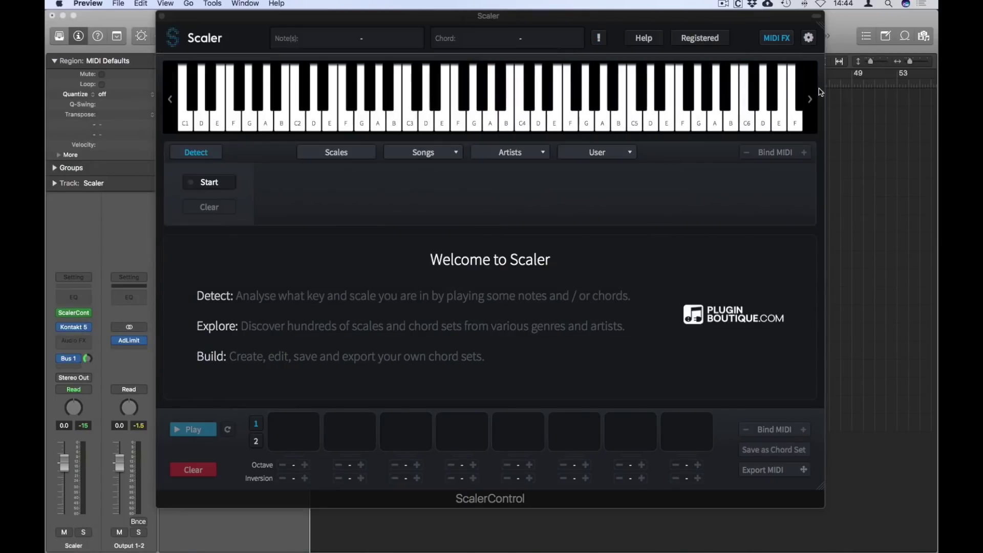
- Open Scaler's Settings panel to review its options
{"action": "left_click", "coordinate": [809, 38]}
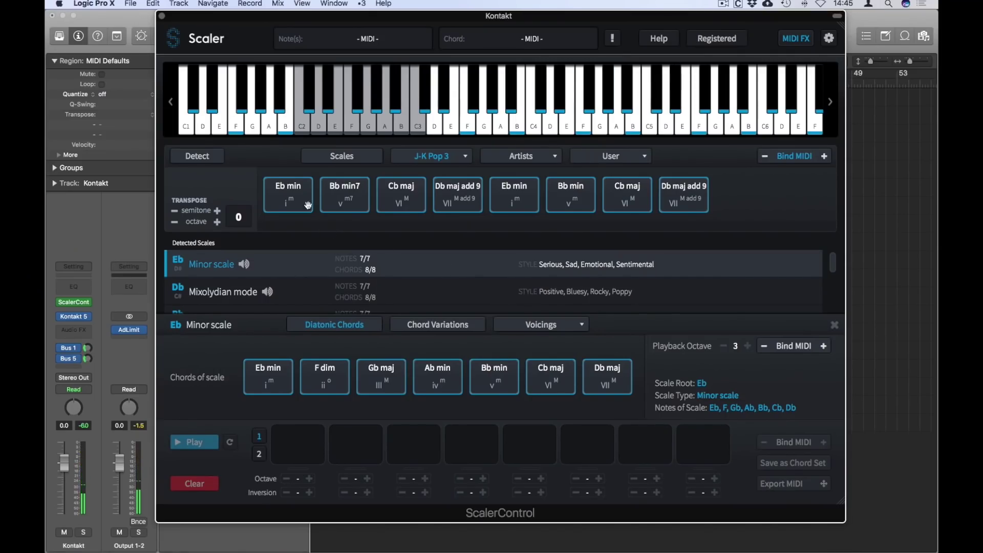
- Fill slots 1–4 with Eb min, Bb min7, Cb maj and Db maj add 9, then audition Eb min
{"action": "left_click_drag", "start_coordinate": [258, 381], "coordinate": [291, 444]}
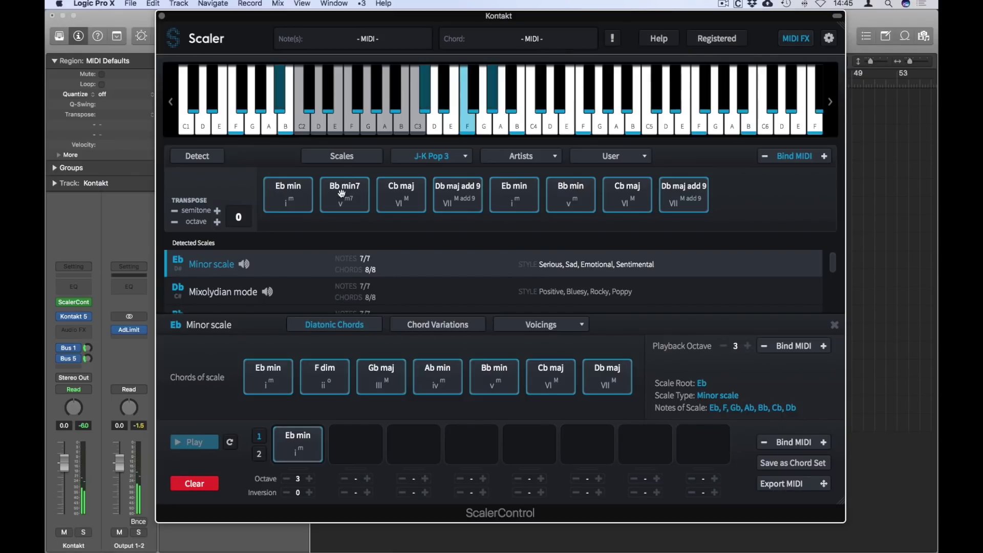
{"action": "left_click_drag", "start_coordinate": [341, 192], "coordinate": [356, 443]}
{"action": "left_click_drag", "start_coordinate": [400, 193], "coordinate": [414, 443]}
{"action": "left_click_drag", "start_coordinate": [458, 194], "coordinate": [472, 444]}
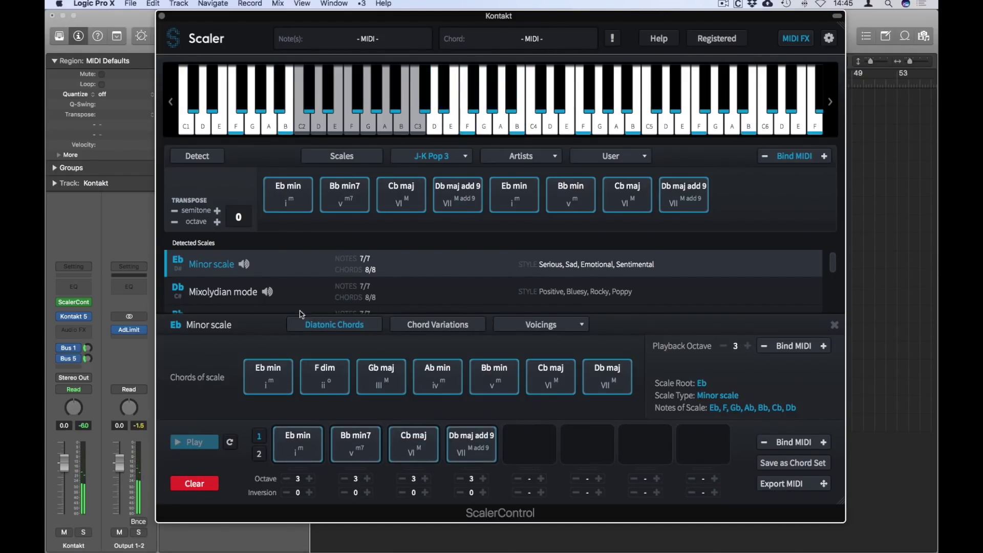
{"action": "left_click", "coordinate": [298, 196]}
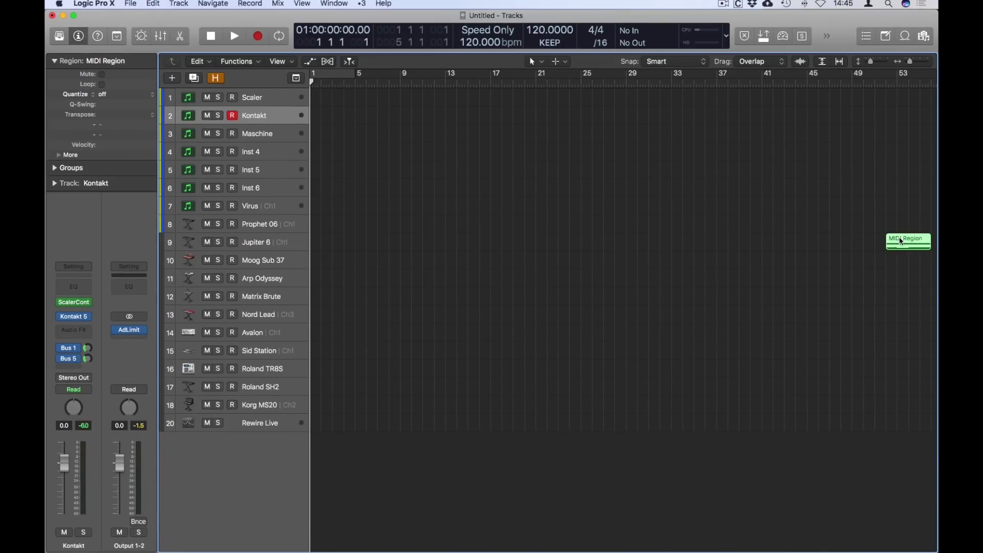
- Show the MIDI region's chord notes in an enlarged Piano Roll, then reopen the Scaler window
{"action": "double_click", "coordinate": [900, 241]}
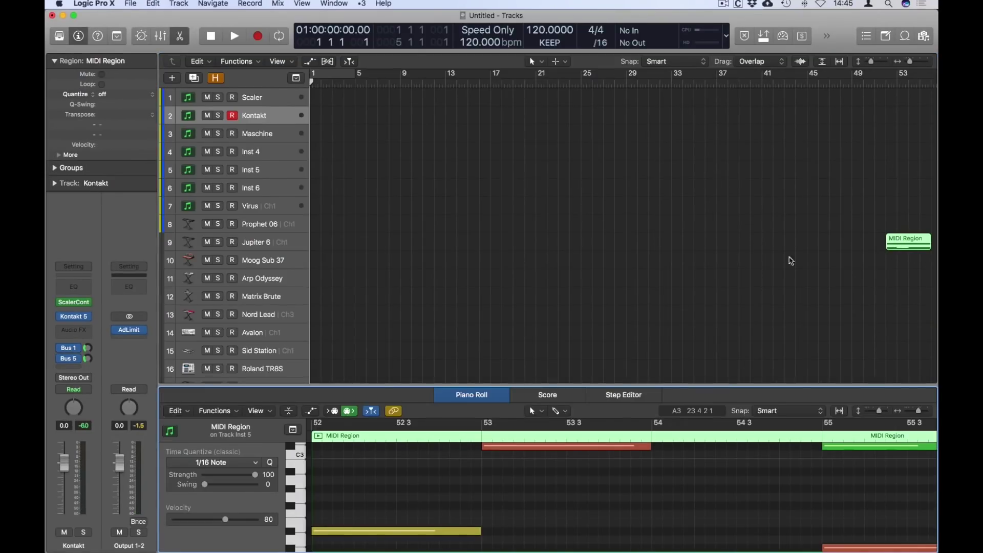
{"action": "left_click_drag", "start_coordinate": [675, 383], "coordinate": [665, 191]}
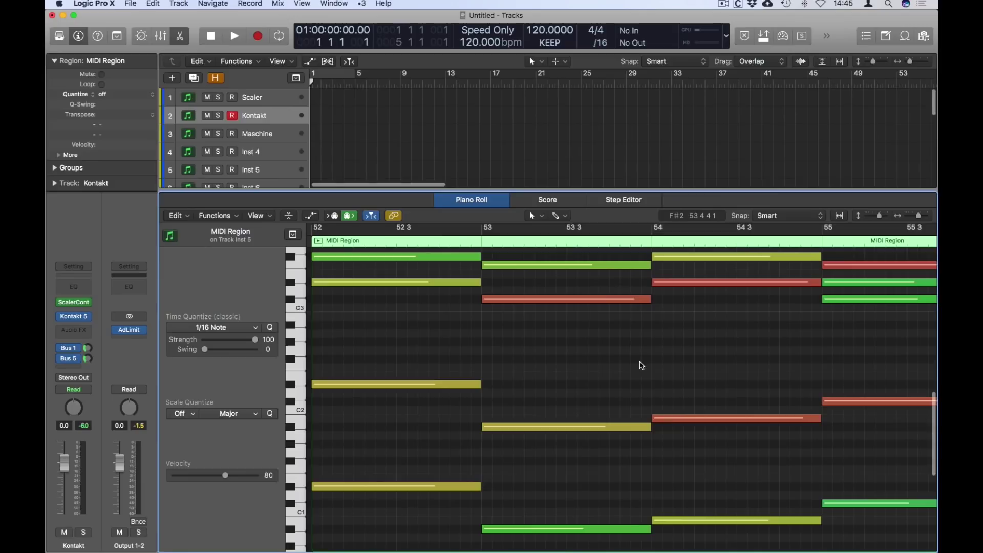
{"action": "scroll", "coordinate": [642, 365], "scroll_direction": "right", "scroll_amount": 3}
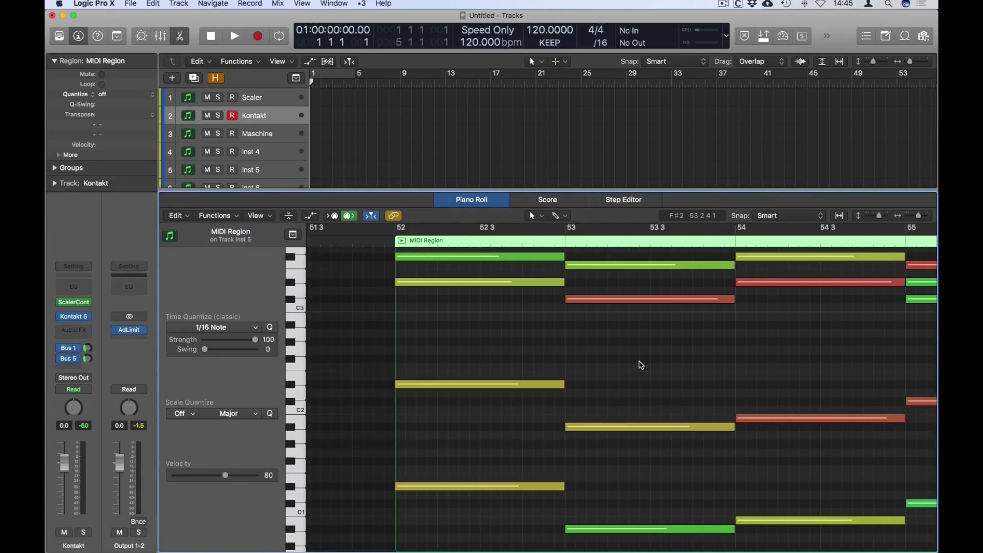
{"action": "key", "text": "v"}
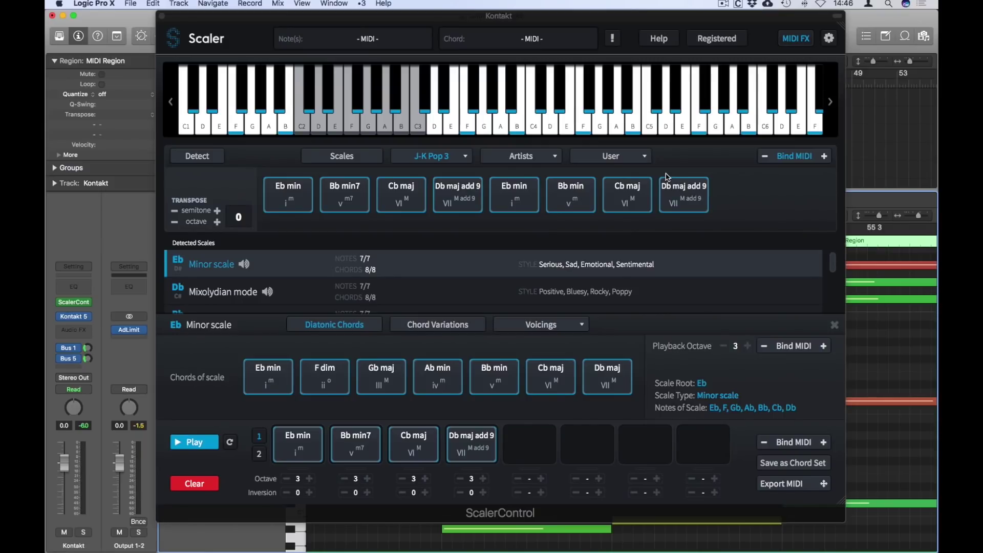
- Load Neo Soul 1 on the Scaler track and place E min9, B min9, A min9 in slots 1–3
{"action": "key", "text": "Up"}
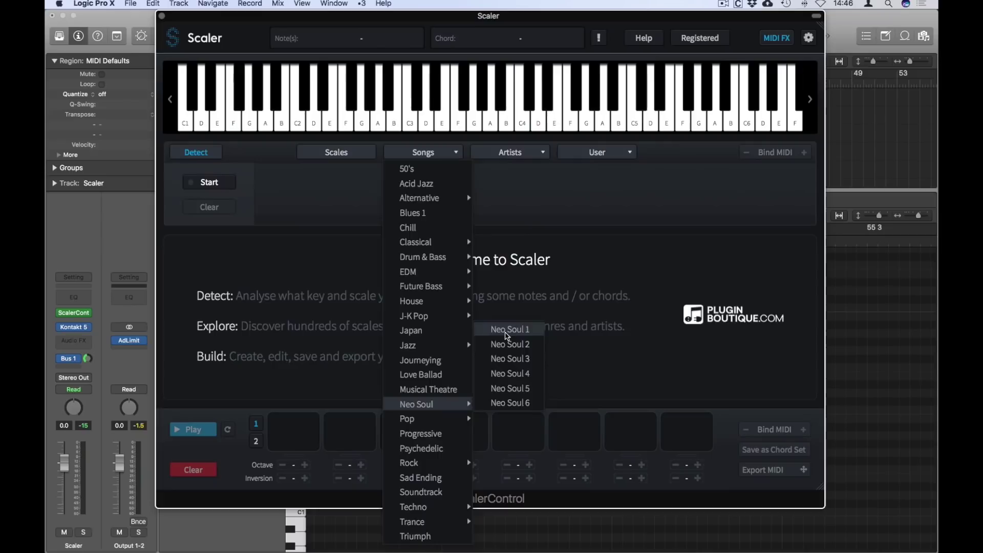
{"action": "left_click", "coordinate": [507, 331]}
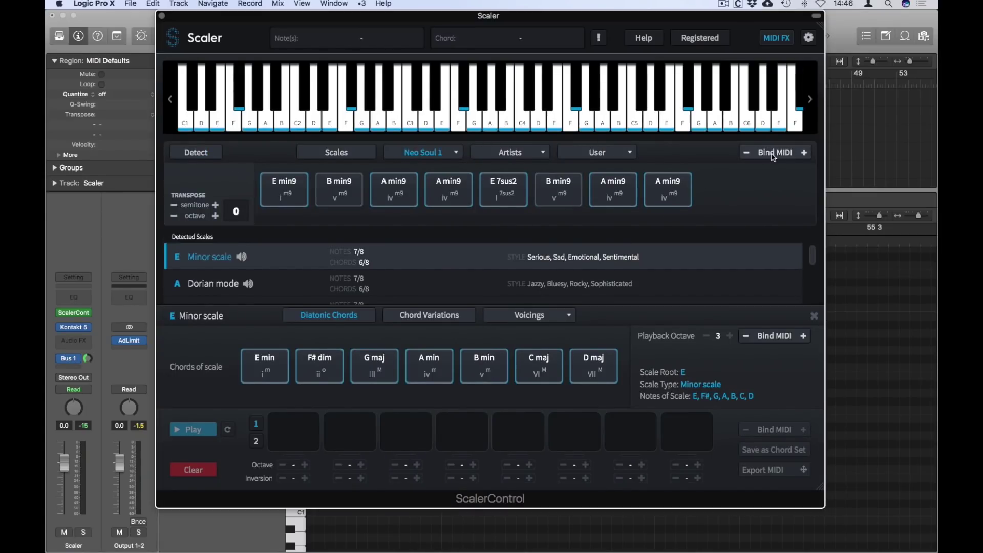
{"action": "left_click", "coordinate": [294, 197]}
{"action": "left_click_drag", "start_coordinate": [293, 195], "coordinate": [293, 435]}
{"action": "left_click_drag", "start_coordinate": [339, 192], "coordinate": [345, 430]}
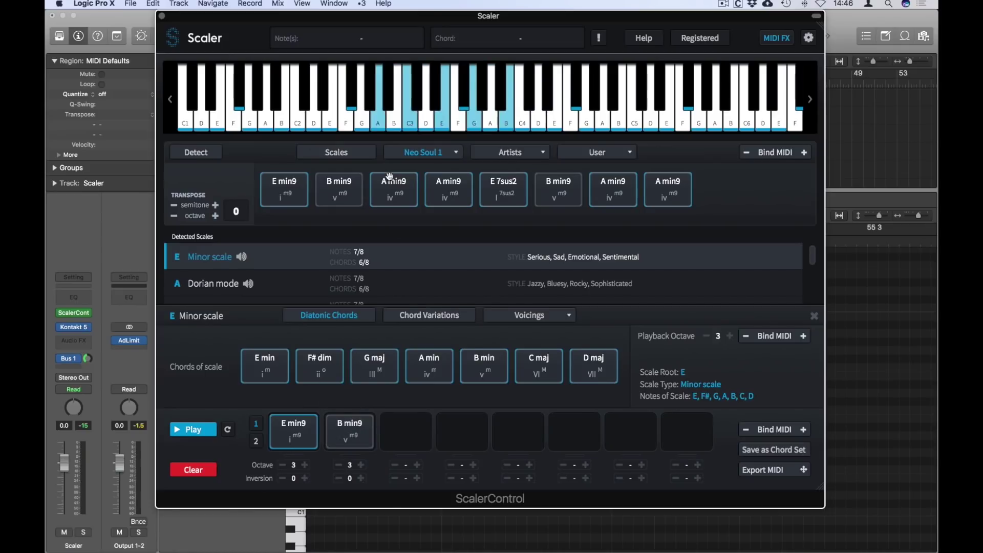
{"action": "left_click_drag", "start_coordinate": [393, 189], "coordinate": [405, 430]}
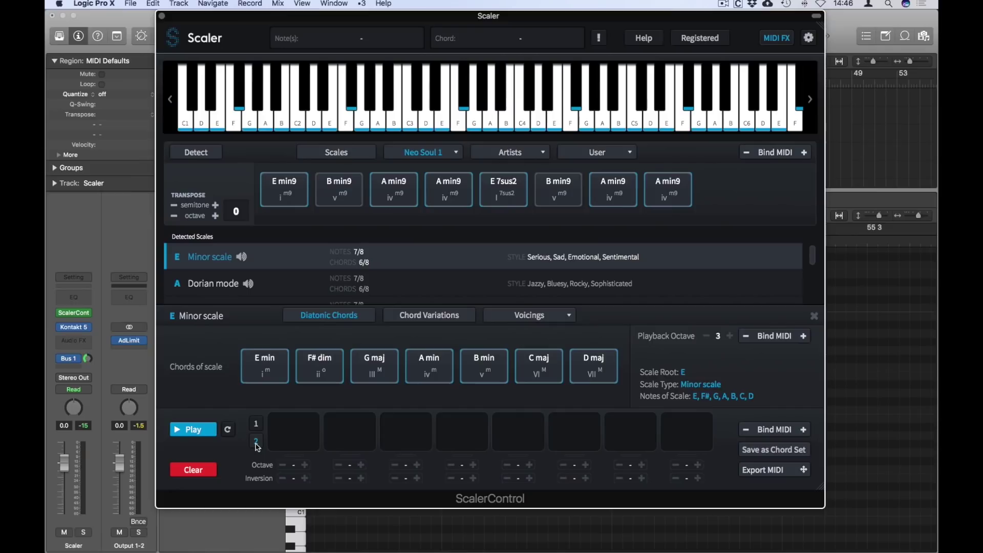
- Add E min9 and B min9 to the second progression page, then return to page one
{"action": "left_click_drag", "start_coordinate": [284, 190], "coordinate": [295, 432]}
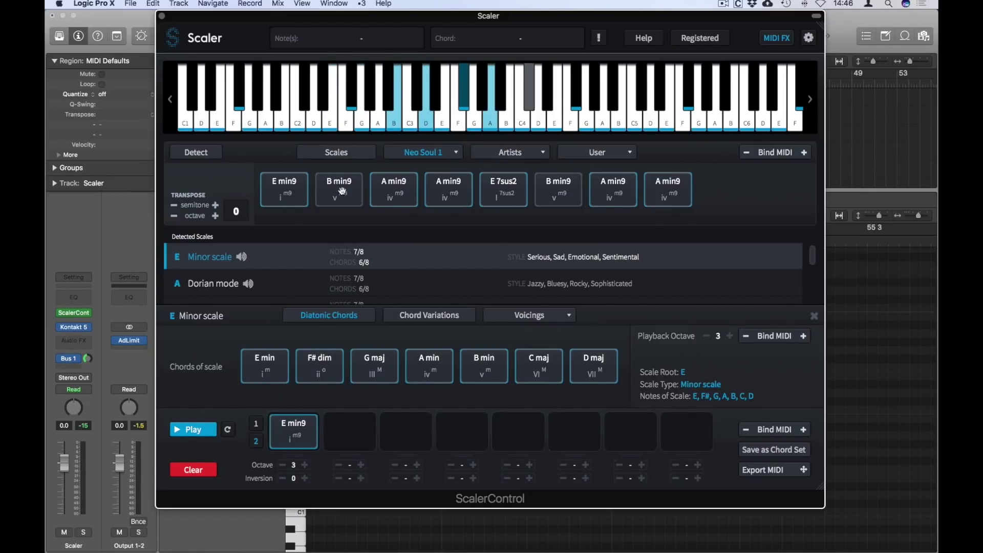
{"action": "left_click_drag", "start_coordinate": [339, 190], "coordinate": [346, 437]}
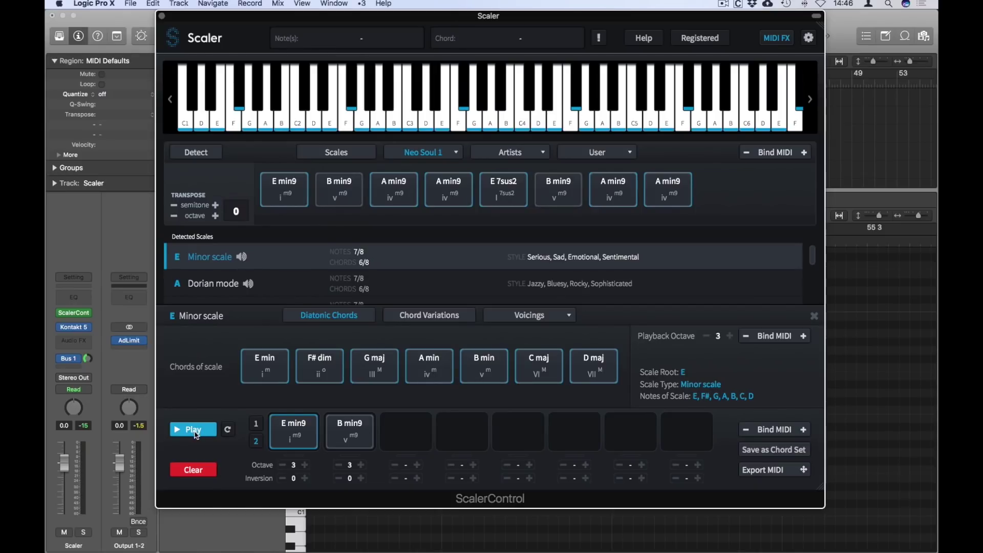
{"action": "left_click", "coordinate": [253, 424]}
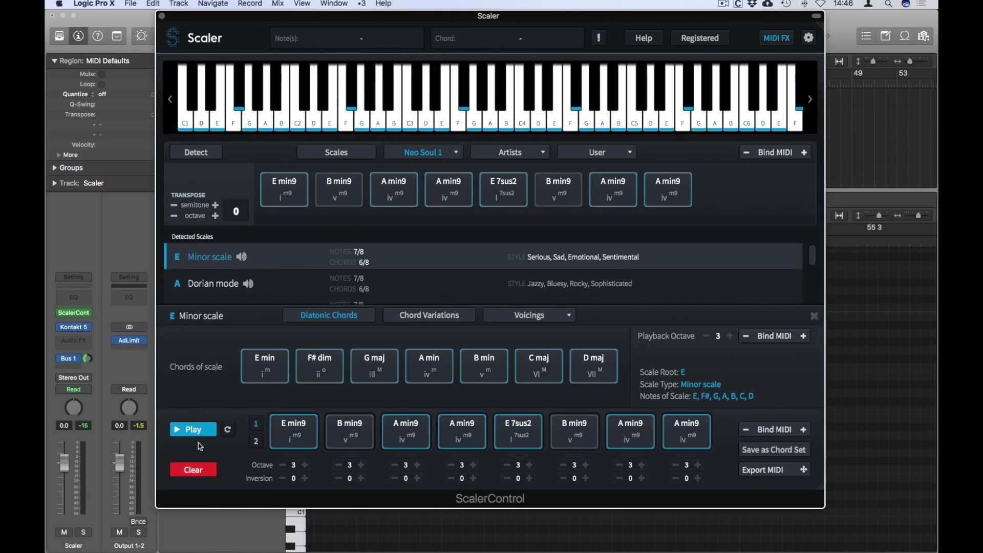
{"action": "left_click_drag", "start_coordinate": [346, 26], "coordinate": [336, 45]}
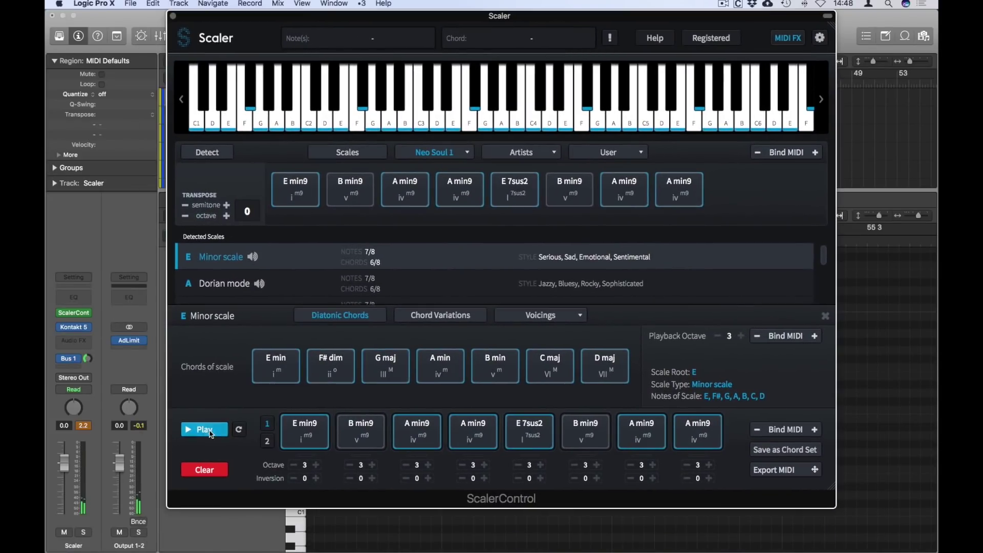
- Play, stop and replay the eight-chord Neo Soul progression
{"action": "left_click", "coordinate": [188, 451]}
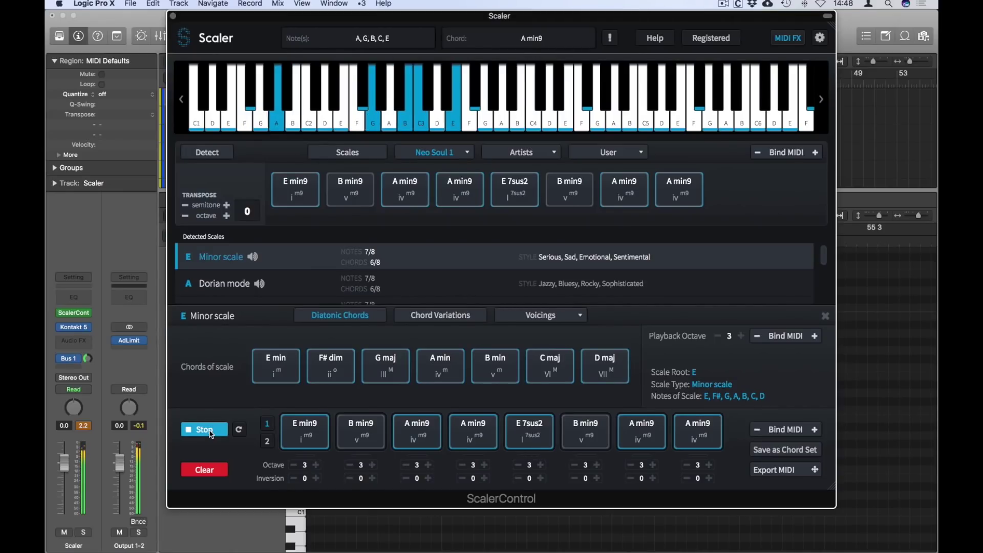
{"action": "left_click", "coordinate": [205, 430]}
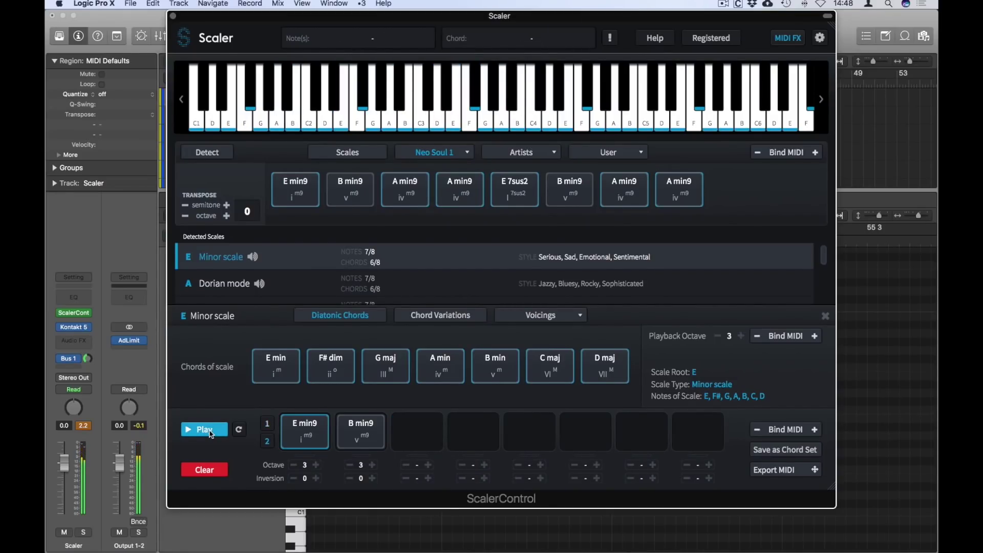
{"action": "left_click", "coordinate": [211, 434]}
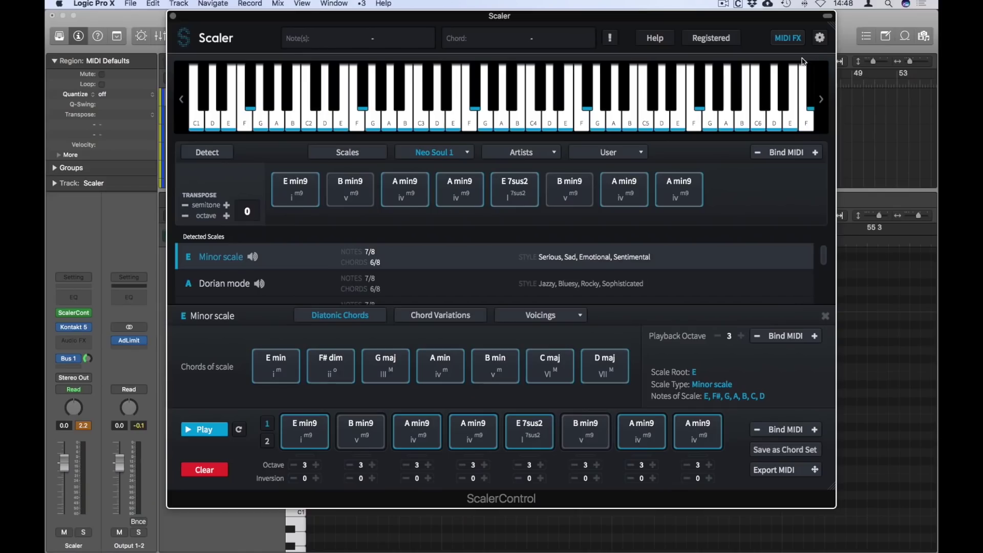
- Export the progression into Logic with default whole-note lengths and inspect the new region
{"action": "left_click", "coordinate": [821, 39]}
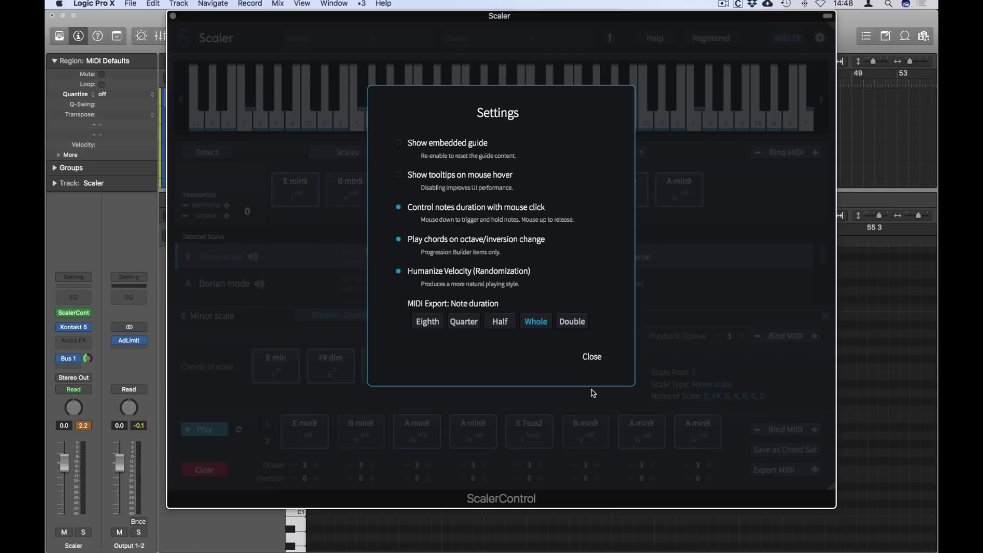
{"action": "left_click", "coordinate": [591, 358]}
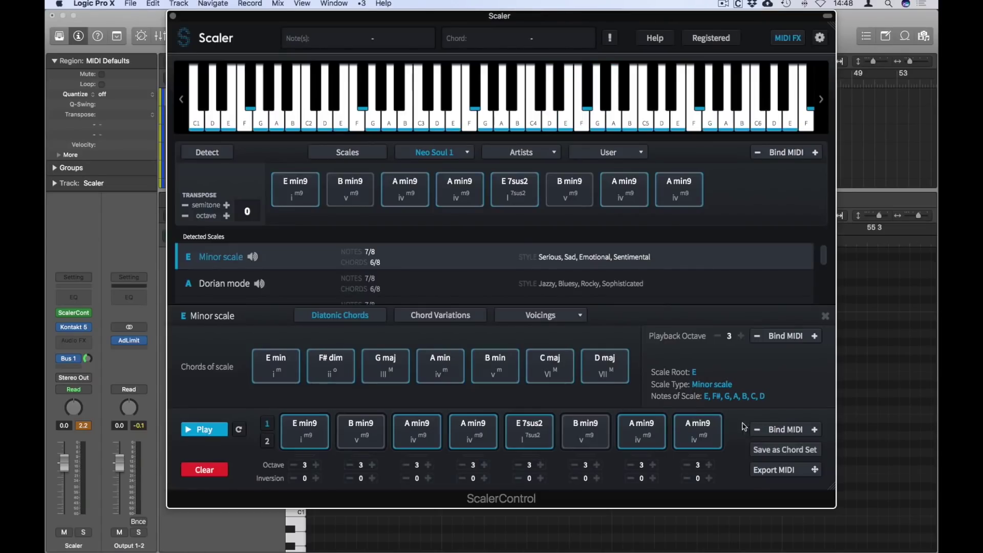
{"action": "left_click_drag", "start_coordinate": [854, 170], "coordinate": [864, 154]}
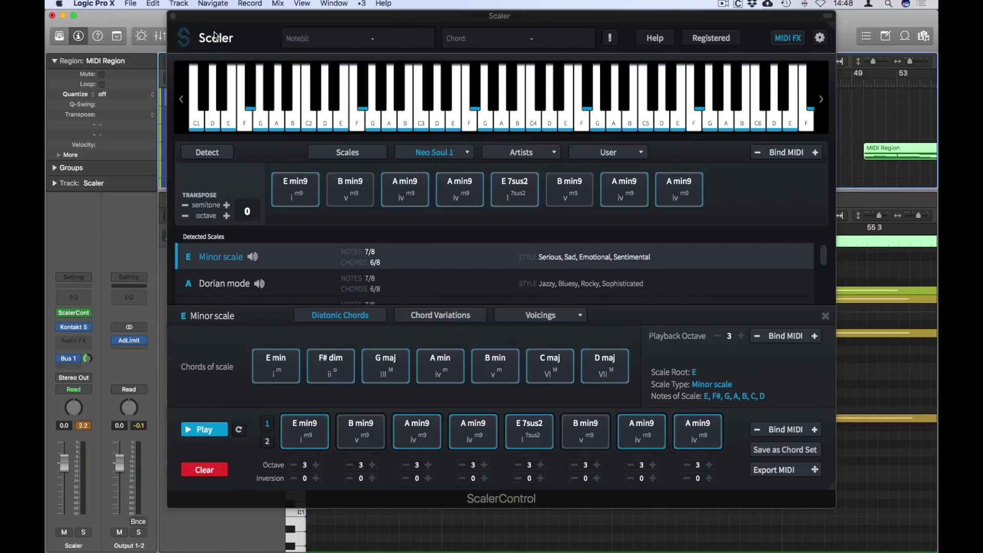
{"action": "key", "text": "super+w"}
{"action": "scroll", "coordinate": [460, 315], "scroll_direction": "left", "scroll_amount": 3}
{"action": "scroll", "coordinate": [470, 316], "scroll_direction": "up", "scroll_amount": 5}
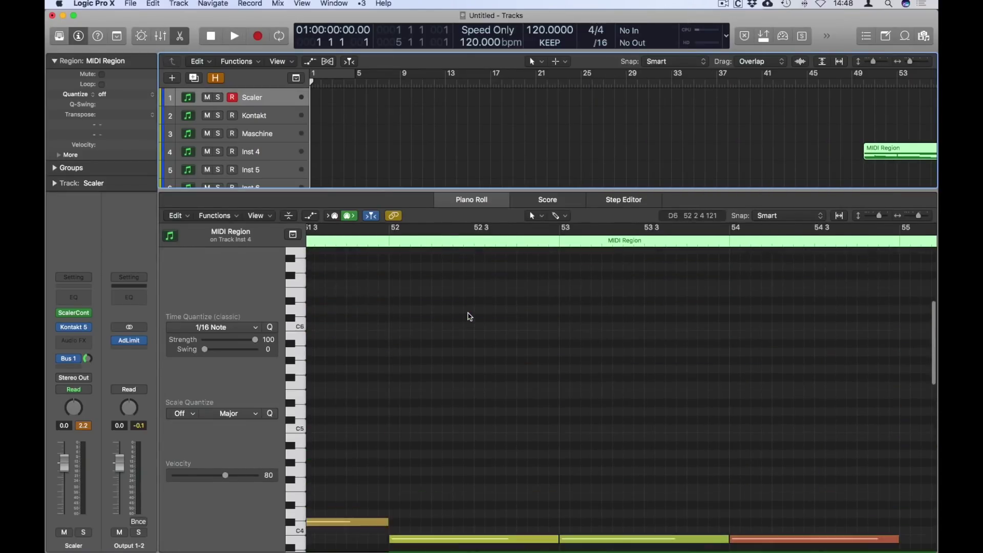
{"action": "scroll", "coordinate": [470, 316], "scroll_direction": "down", "scroll_amount": 5}
- Set MIDI export note duration to Eighth and export the progression again as a new region
{"action": "key", "text": "v"}
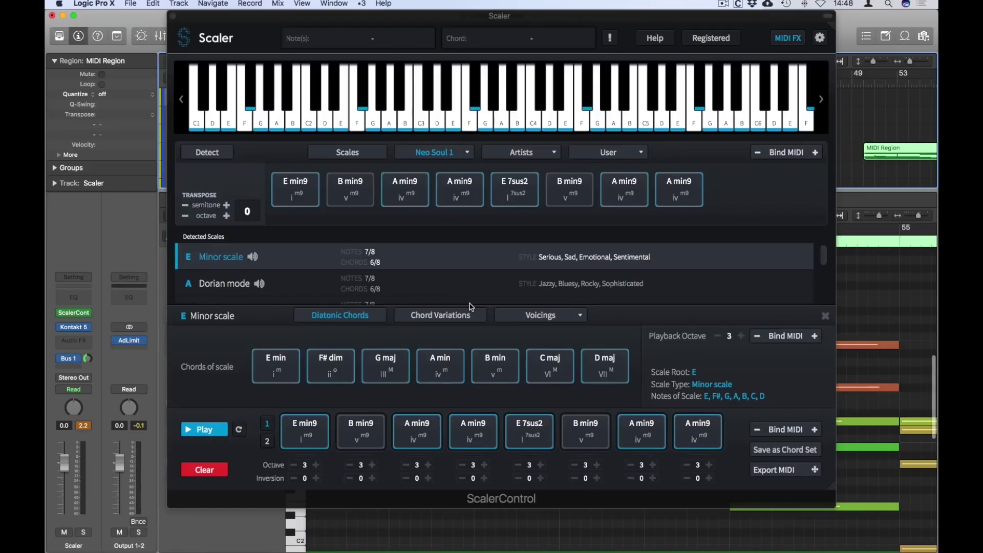
{"action": "left_click", "coordinate": [820, 37]}
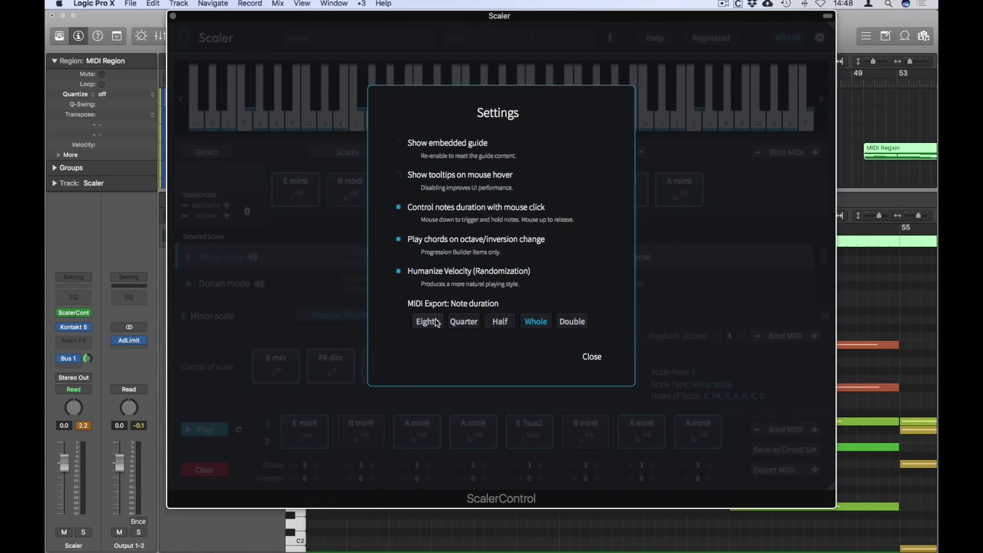
{"action": "left_click", "coordinate": [441, 328]}
{"action": "left_click", "coordinate": [596, 358]}
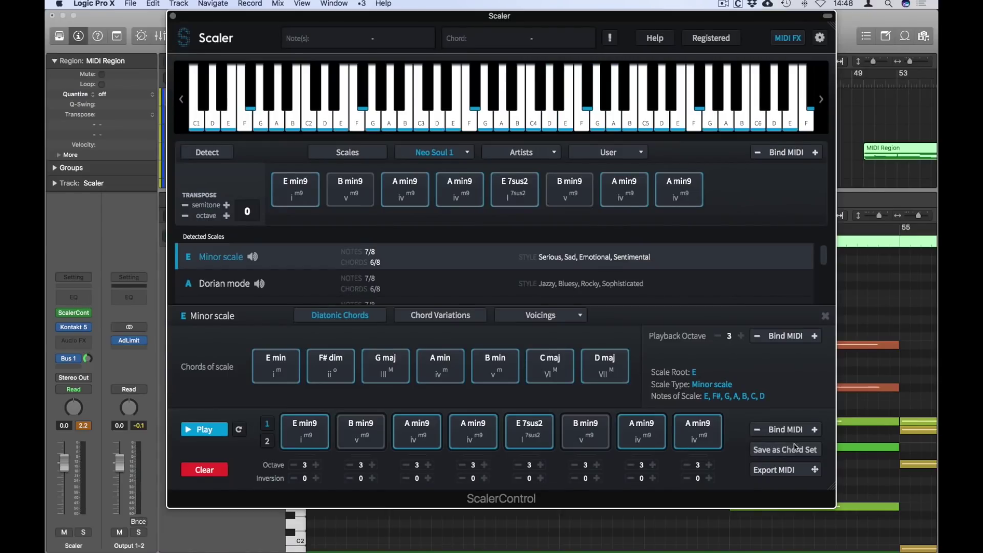
{"action": "left_click_drag", "start_coordinate": [814, 470], "coordinate": [861, 196]}
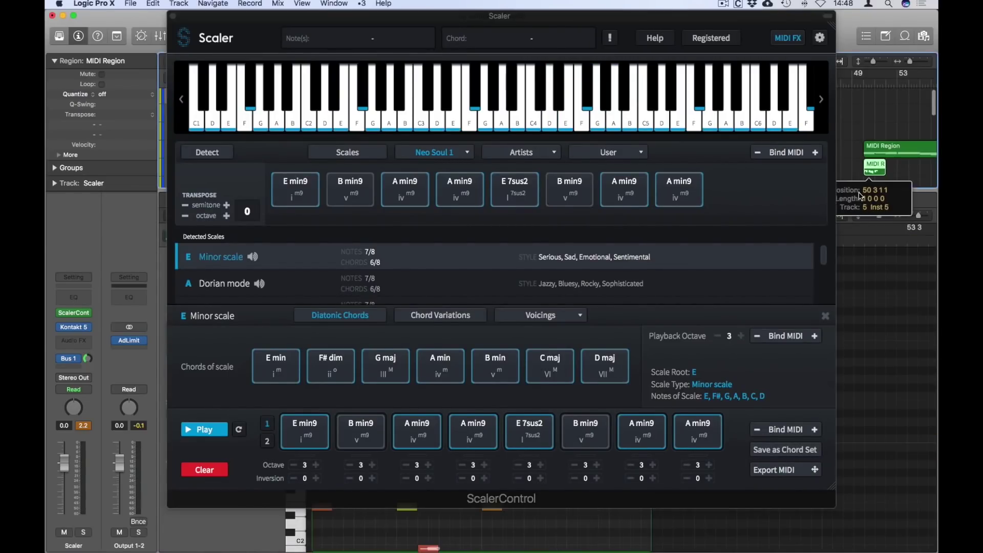
{"action": "left_click", "coordinate": [173, 16]}
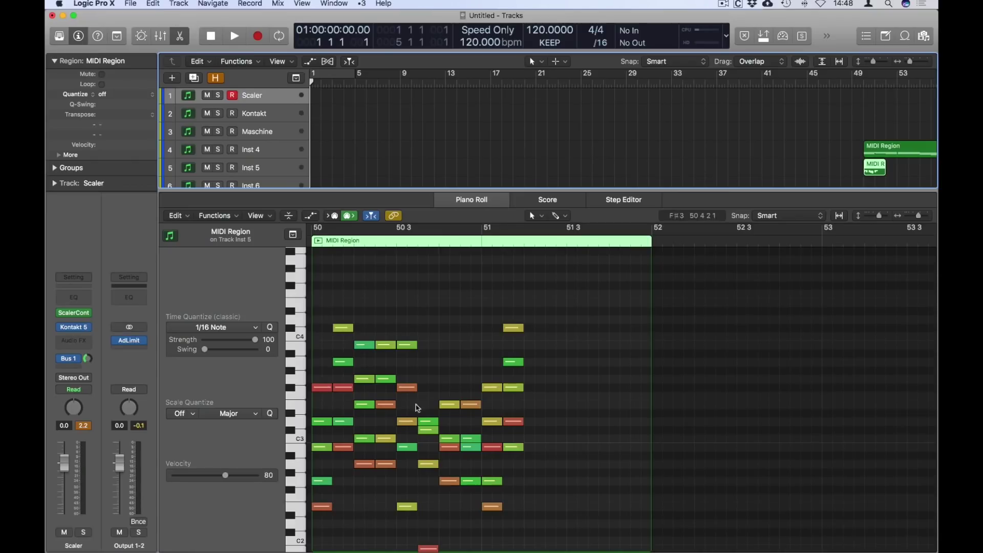
- Browse the chord set genres including J-K Pop, then view all scales and the Type filter list
{"action": "key", "text": "v"}
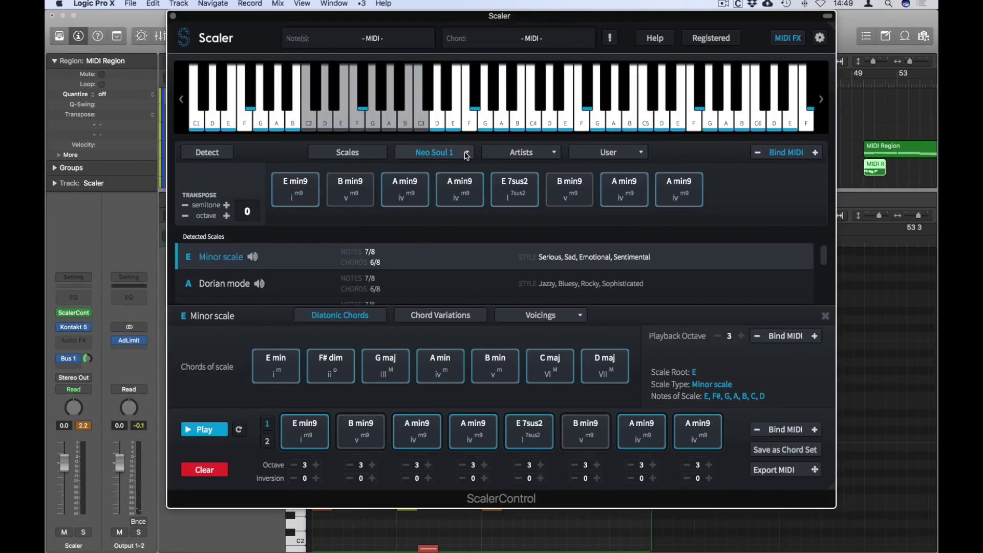
{"action": "left_click", "coordinate": [467, 154]}
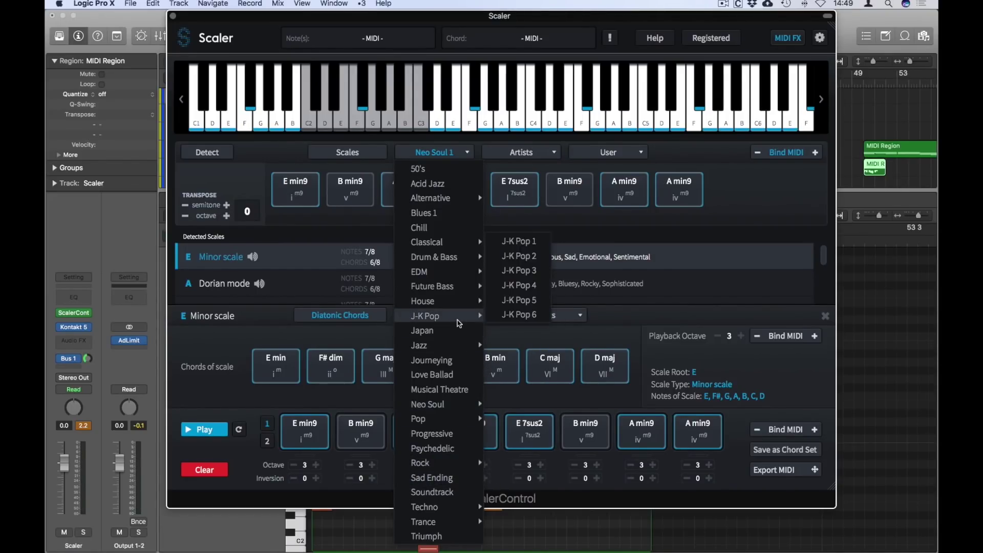
{"action": "mouse_move", "coordinate": [453, 316]}
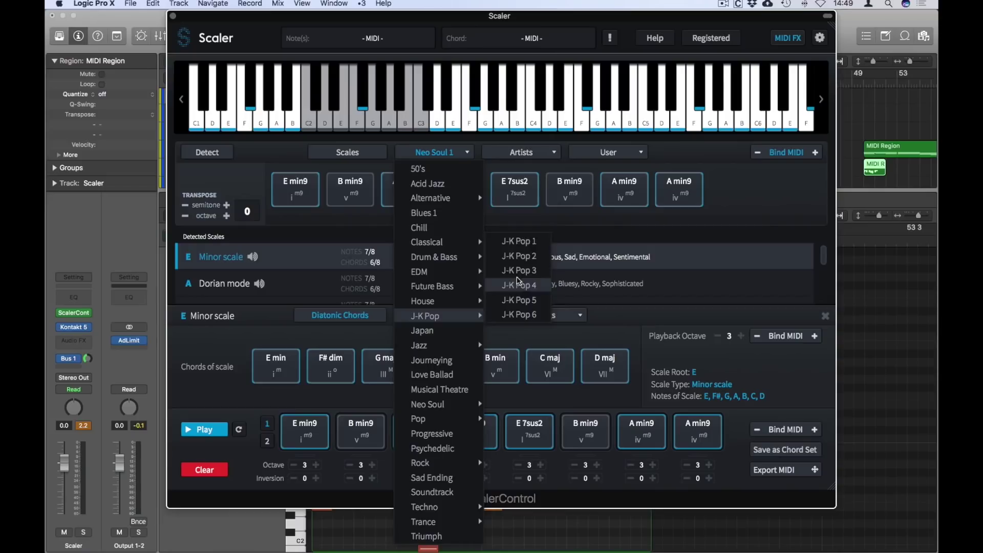
{"action": "left_click", "coordinate": [289, 162]}
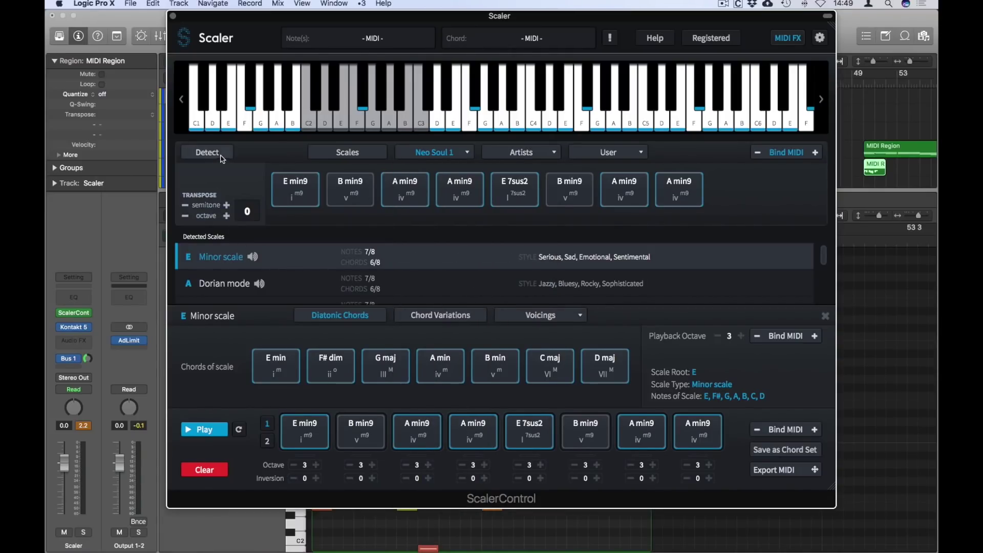
{"action": "left_click", "coordinate": [358, 154]}
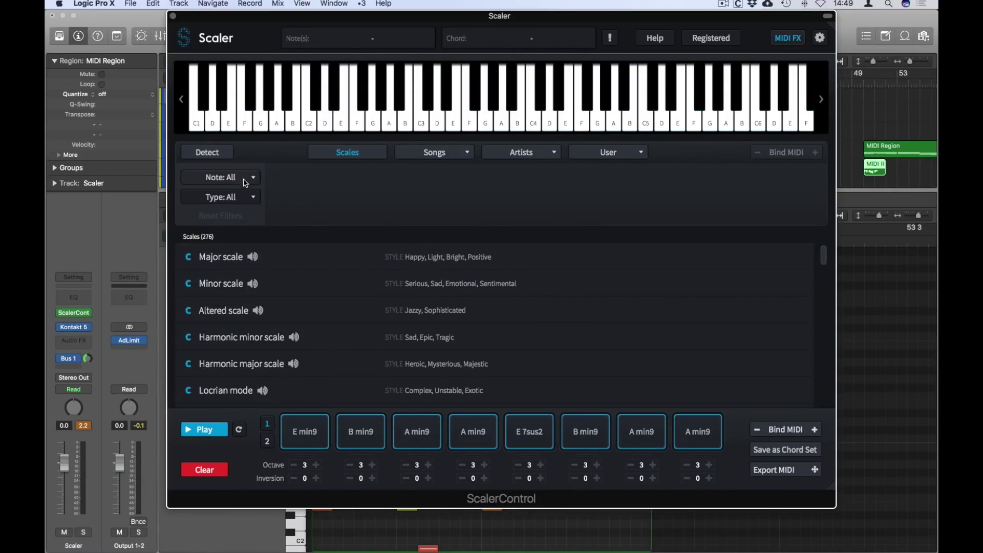
{"action": "left_click", "coordinate": [254, 197]}
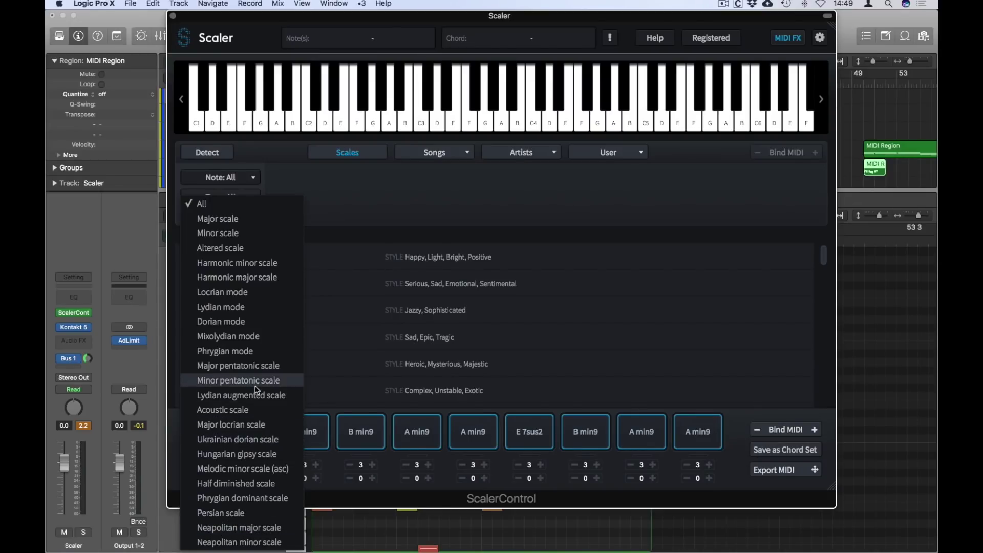
{"action": "left_click", "coordinate": [339, 214]}
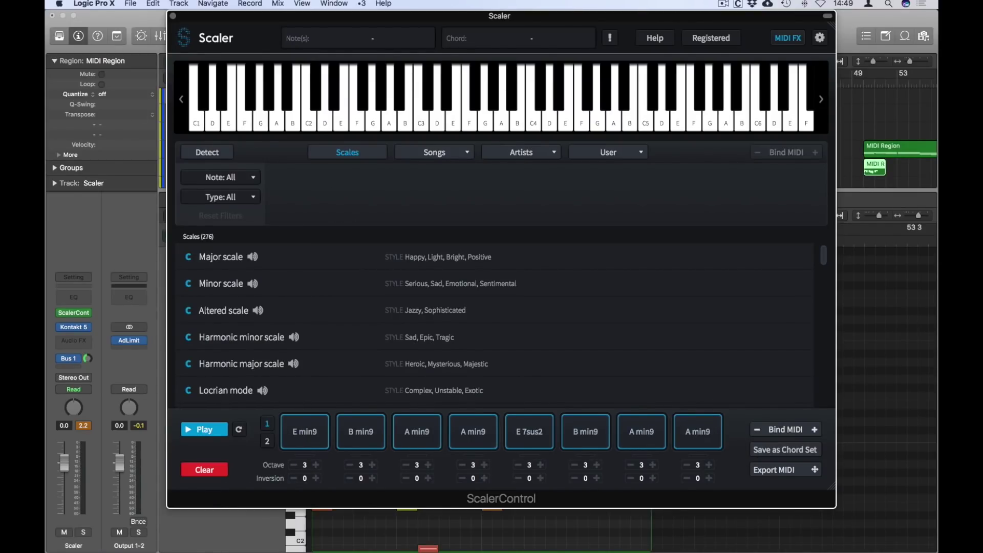
- Return to the 1.2.0 release notes in Preview and read the new scales list
{"action": "key", "text": "super+Tab"}
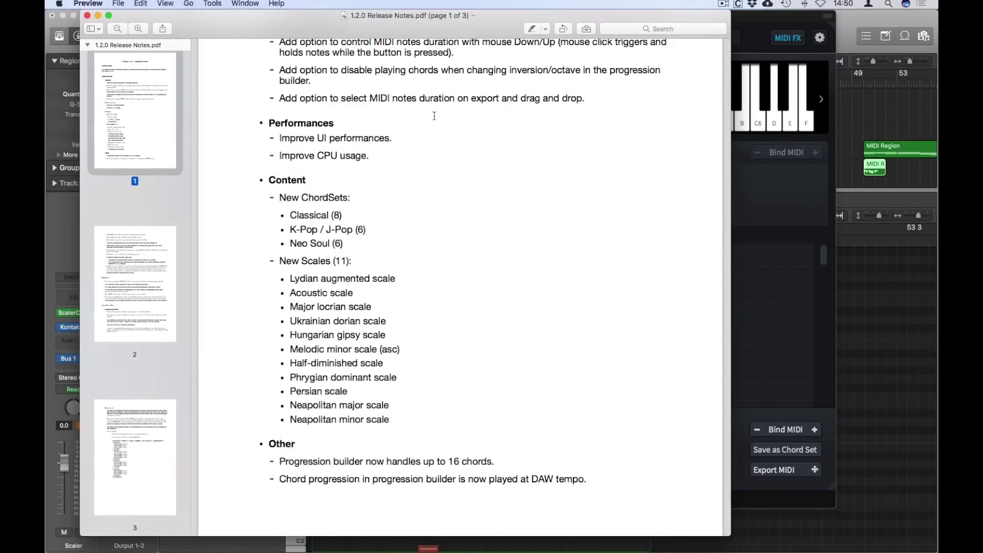
{"action": "scroll", "coordinate": [434, 130], "scroll_direction": "up", "scroll_amount": 5}
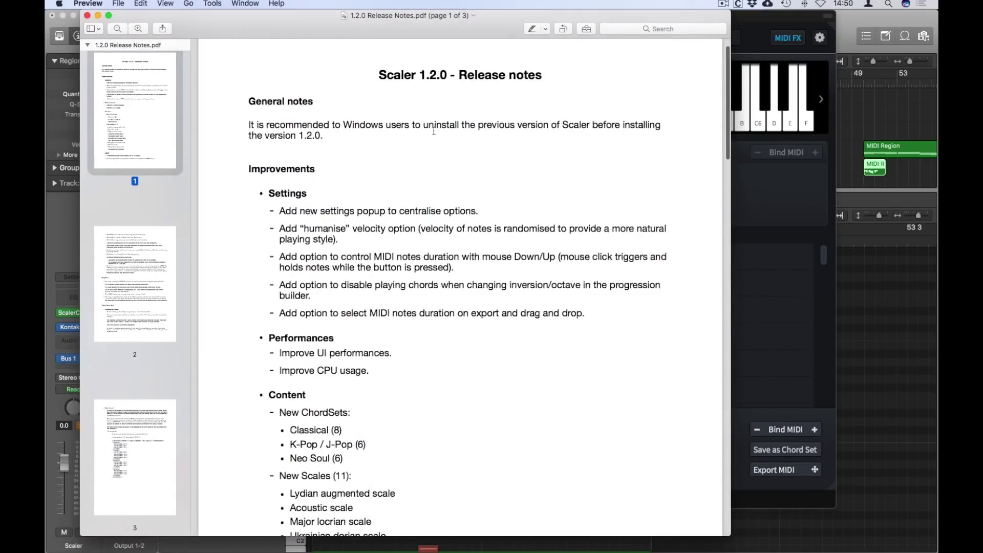
{"action": "scroll", "coordinate": [434, 131], "scroll_direction": "down", "scroll_amount": 10}
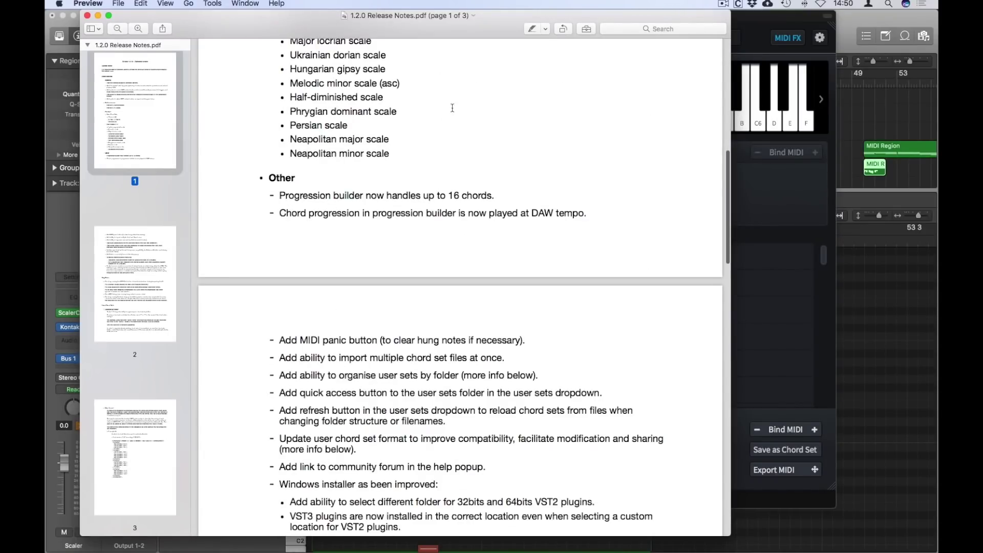